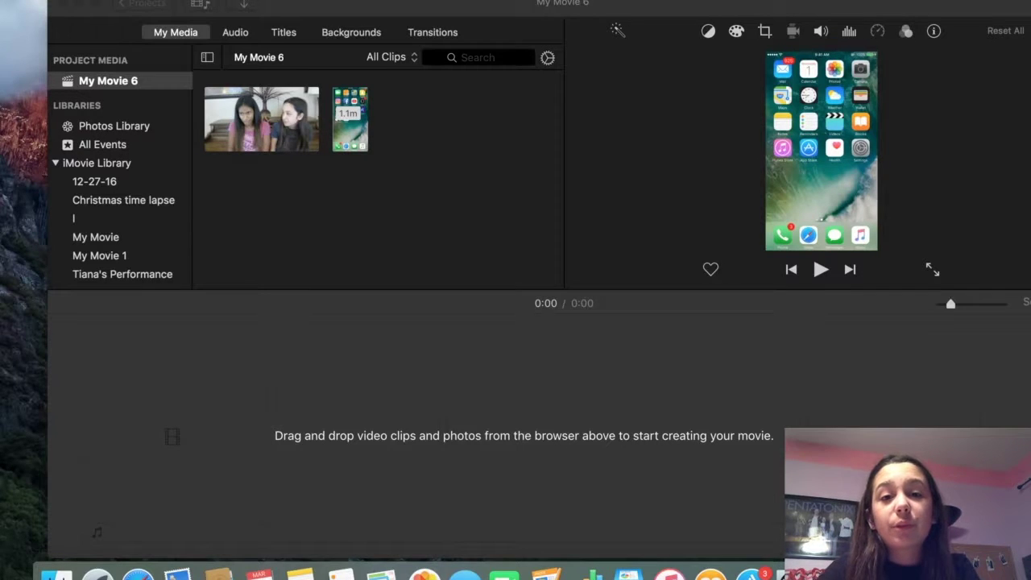
Open the media import window to view its sources and files, and close it without importing anything.
{"action": "left_click_drag", "start_coordinate": [516, 7], "coordinate": [476, 7]}
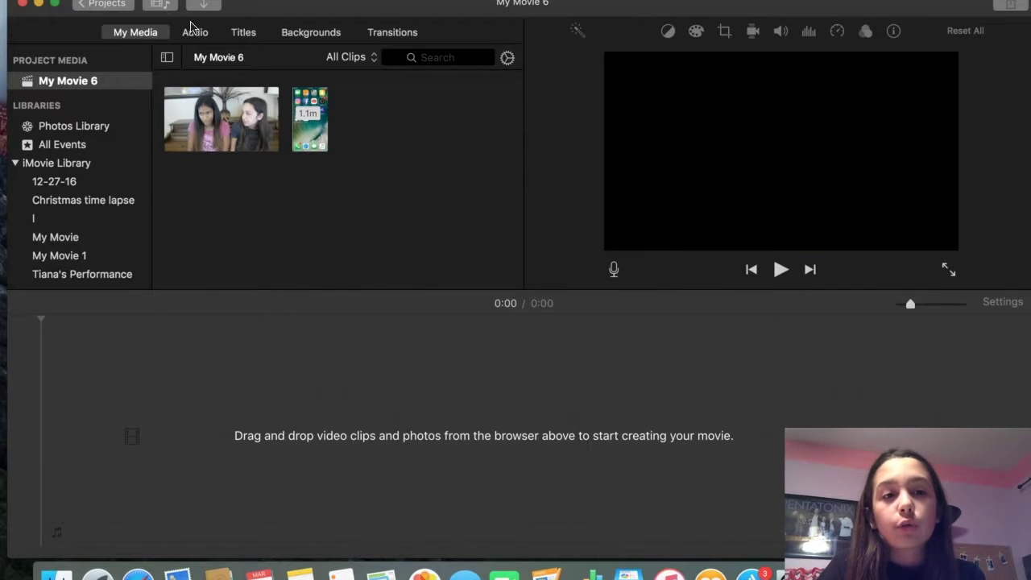
{"action": "left_click", "coordinate": [210, 5]}
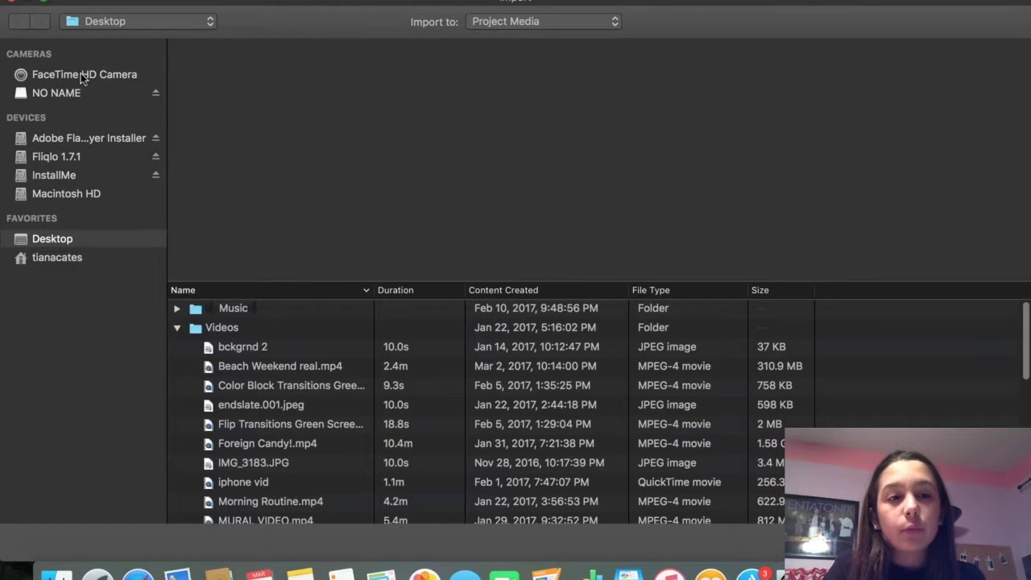
{"action": "left_click", "coordinate": [16, 3]}
Add the 10.4-minute video clip from the project media to the empty timeline.
{"action": "left_click", "coordinate": [207, 121]}
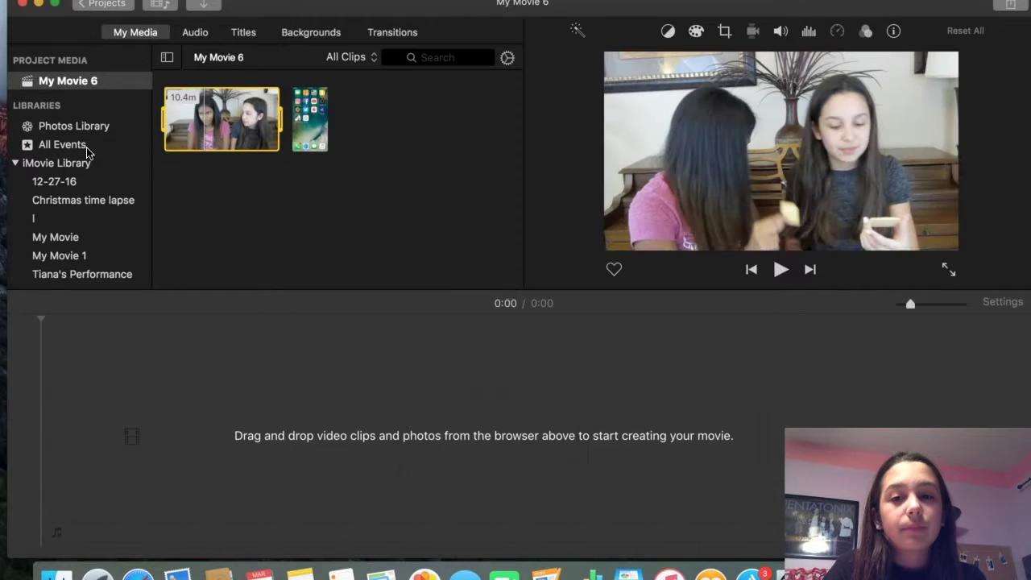
{"action": "left_click", "coordinate": [250, 224]}
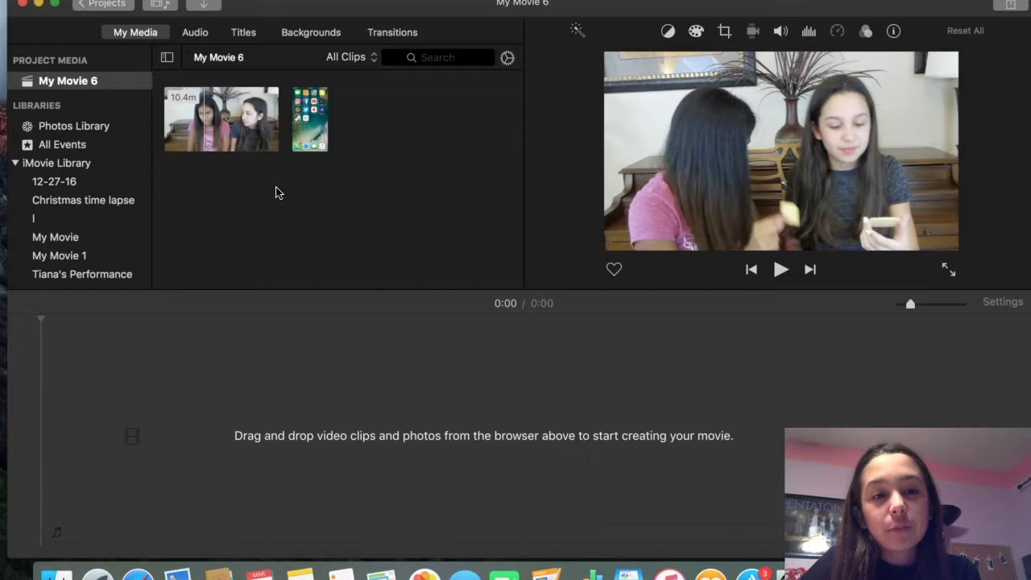
{"action": "left_click_drag", "start_coordinate": [208, 117], "coordinate": [207, 445]}
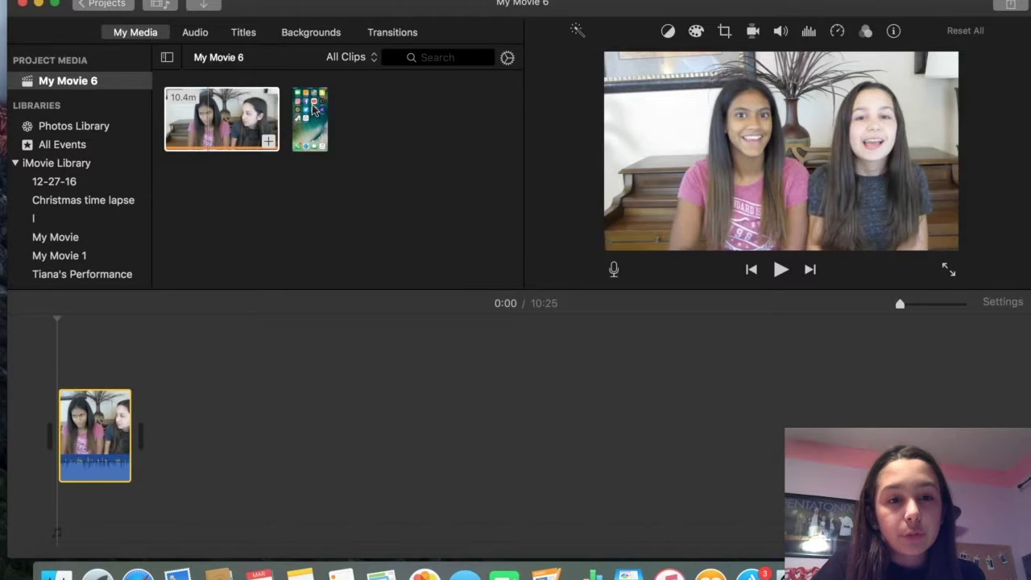
Place the 1.1-minute phone screen recording above the main clip as an overlay near the start of the timeline.
{"action": "left_click", "coordinate": [312, 112]}
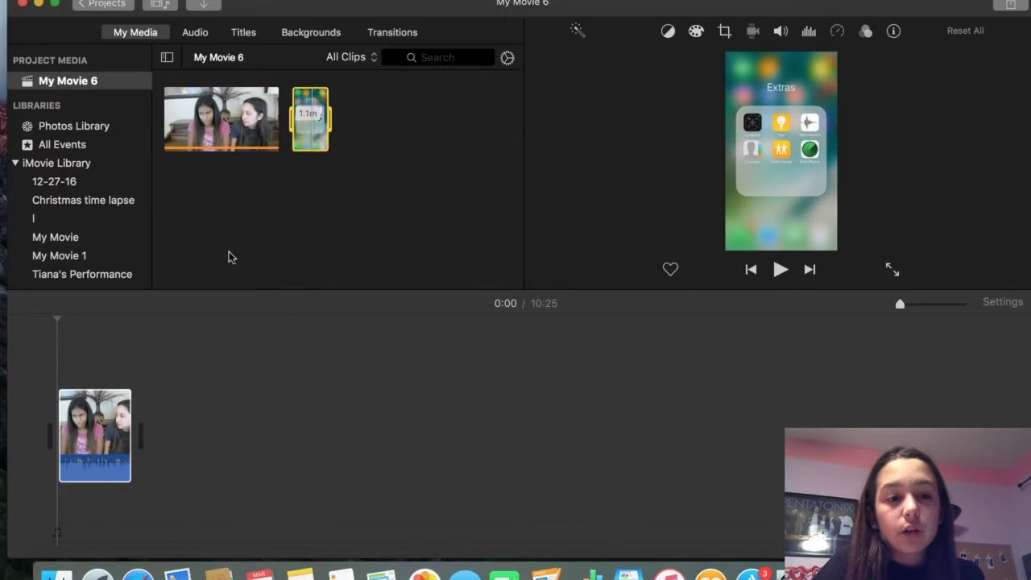
{"action": "left_click", "coordinate": [125, 415]}
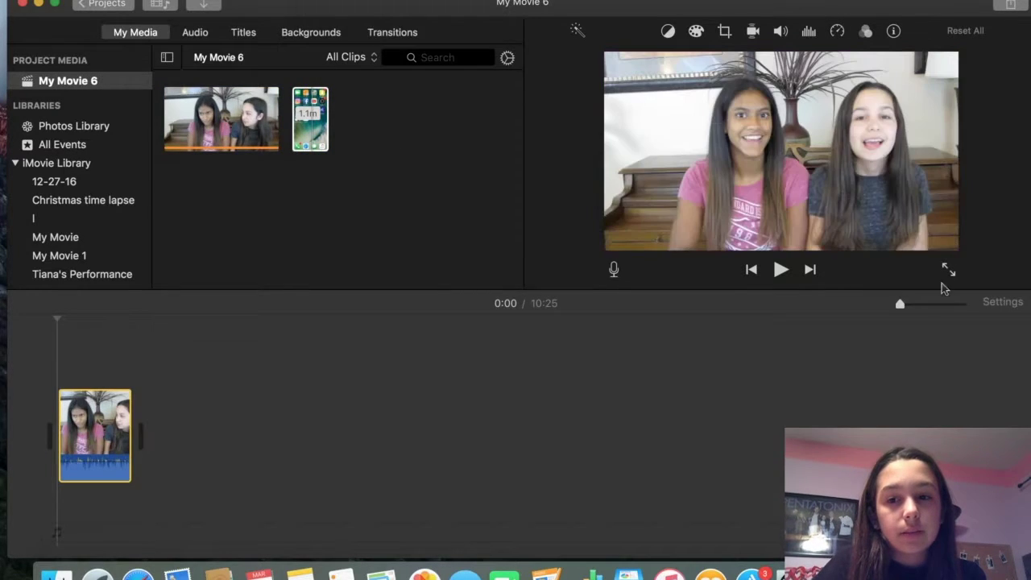
{"action": "left_click_drag", "start_coordinate": [899, 303], "coordinate": [921, 304]}
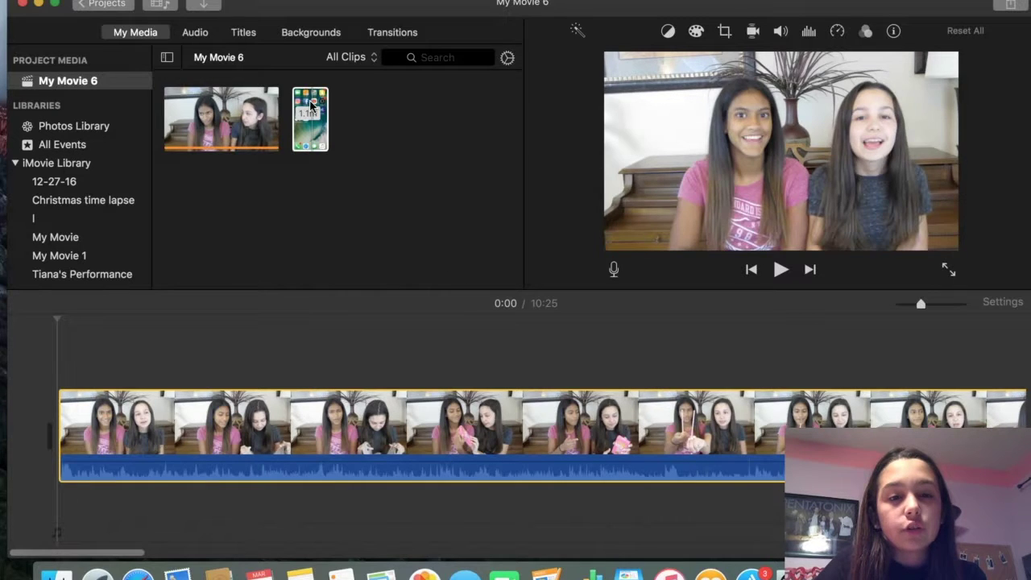
{"action": "left_click", "coordinate": [313, 121]}
{"action": "left_click_drag", "start_coordinate": [312, 123], "coordinate": [133, 331]}
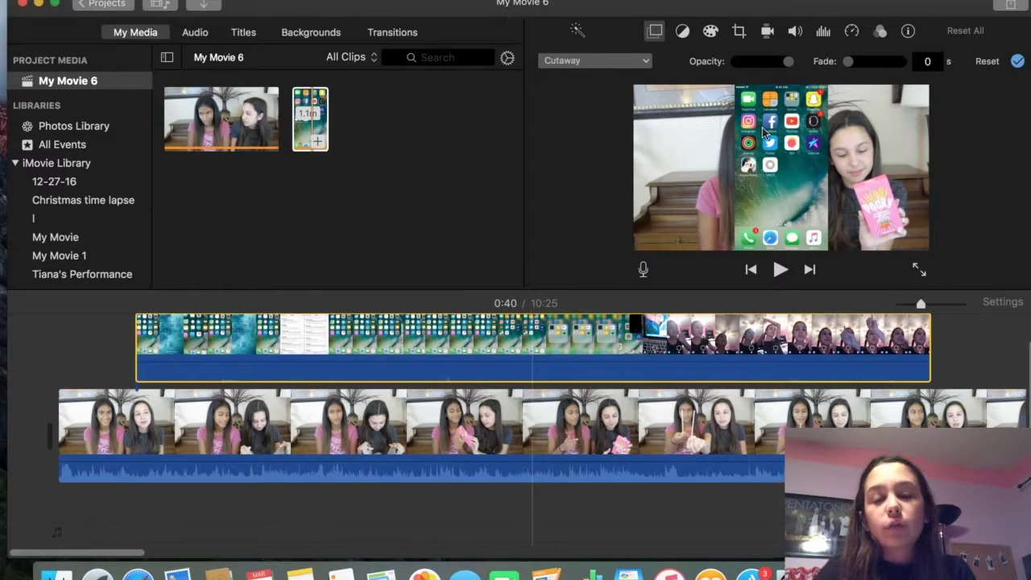
Set the phone overlay to Picture in Picture and enlarge it along the left side of the video frame.
{"action": "left_click", "coordinate": [572, 62]}
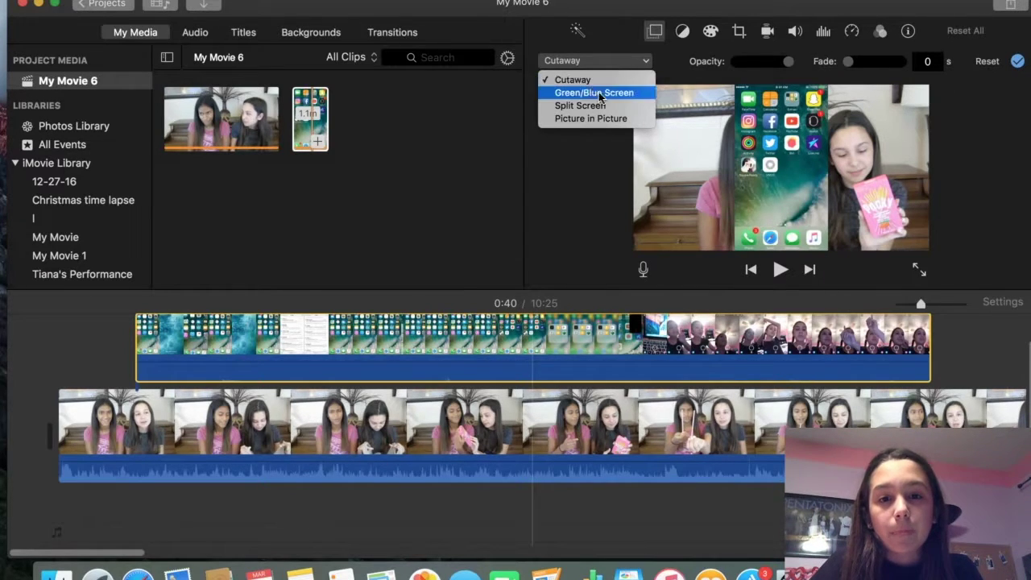
{"action": "left_click", "coordinate": [603, 119]}
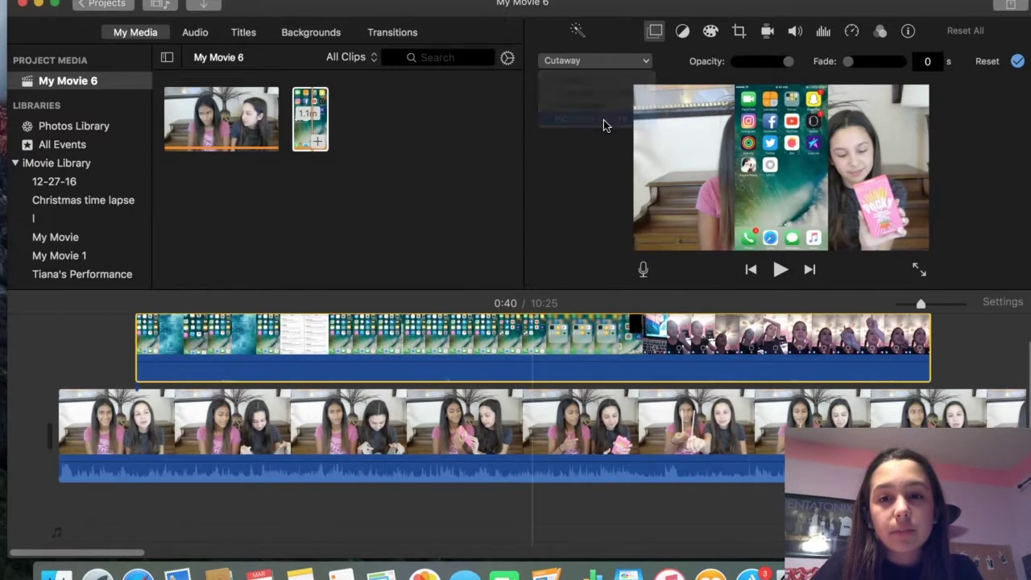
{"action": "left_click", "coordinate": [226, 350]}
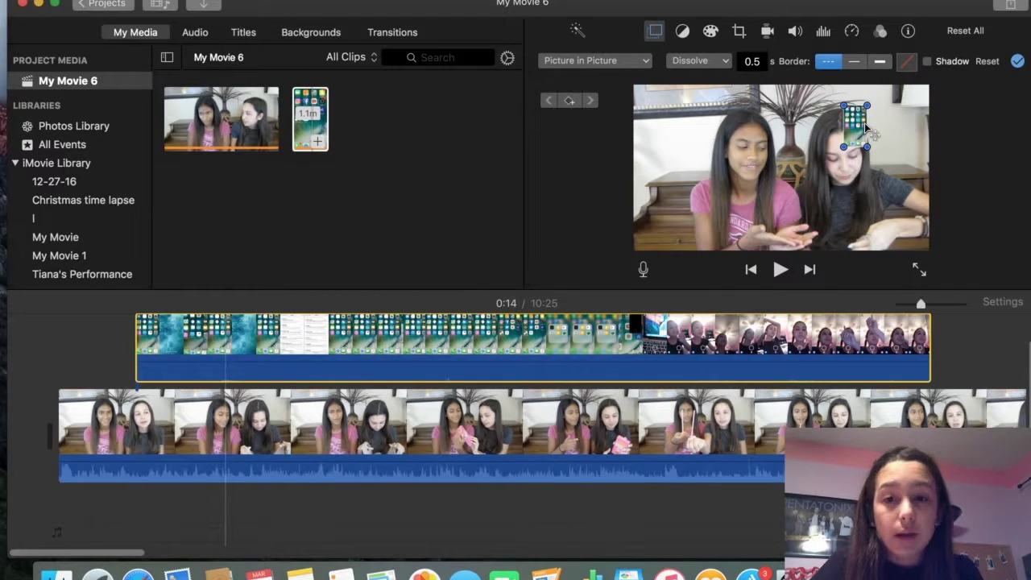
{"action": "left_click_drag", "start_coordinate": [868, 130], "coordinate": [687, 137]}
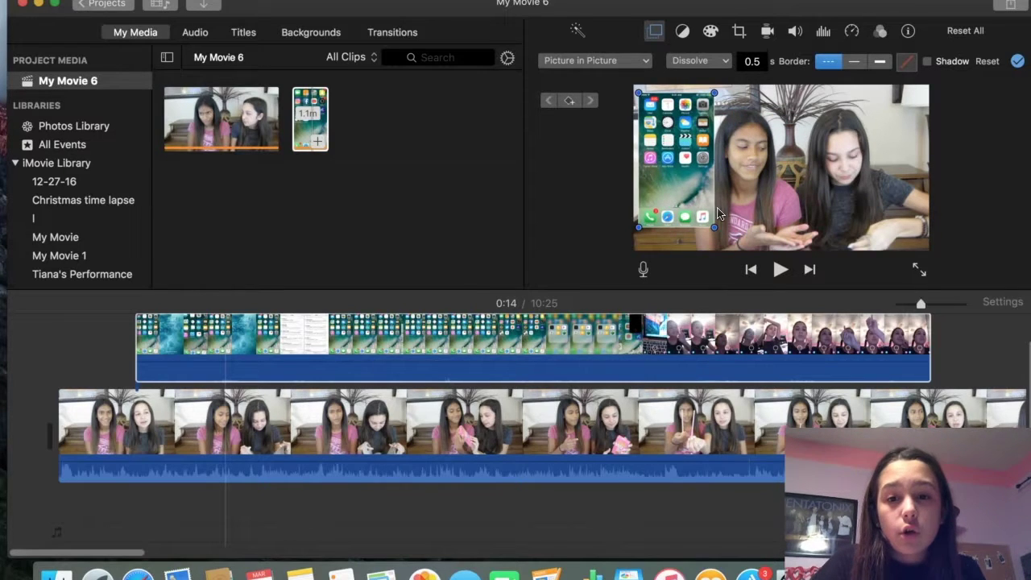
{"action": "left_click_drag", "start_coordinate": [716, 224], "coordinate": [714, 220]}
{"action": "left_click", "coordinate": [802, 1]}
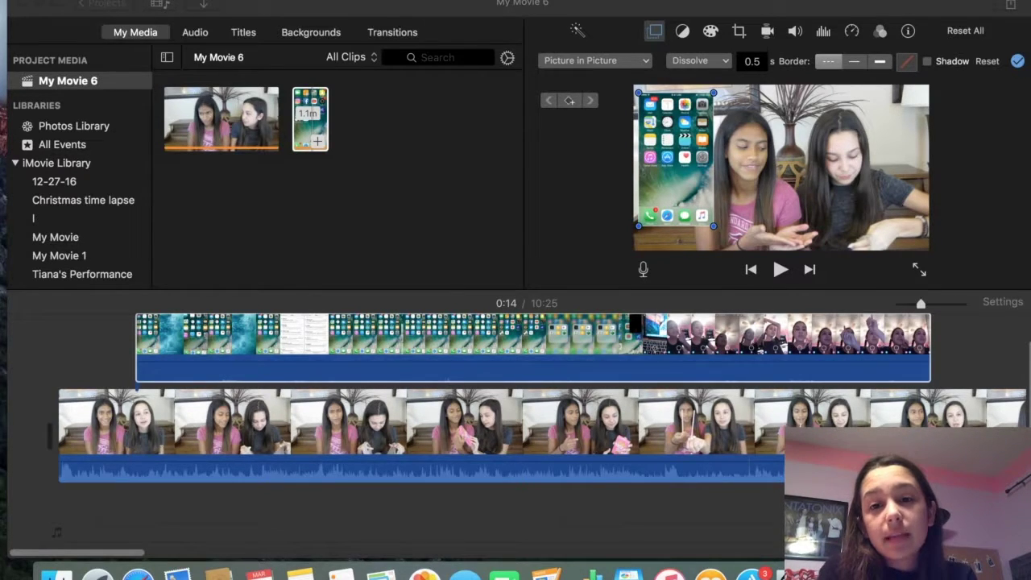
{"action": "mouse_move", "coordinate": [679, 161]}
{"action": "left_mouse_down"}
{"action": "mouse_move", "coordinate": [958, 158]}
{"action": "mouse_move", "coordinate": [690, 165]}
{"action": "left_mouse_up"}
Split the phone overlay at 0:26 and move its second part to start at about 0:35.
{"action": "left_click", "coordinate": [371, 344]}
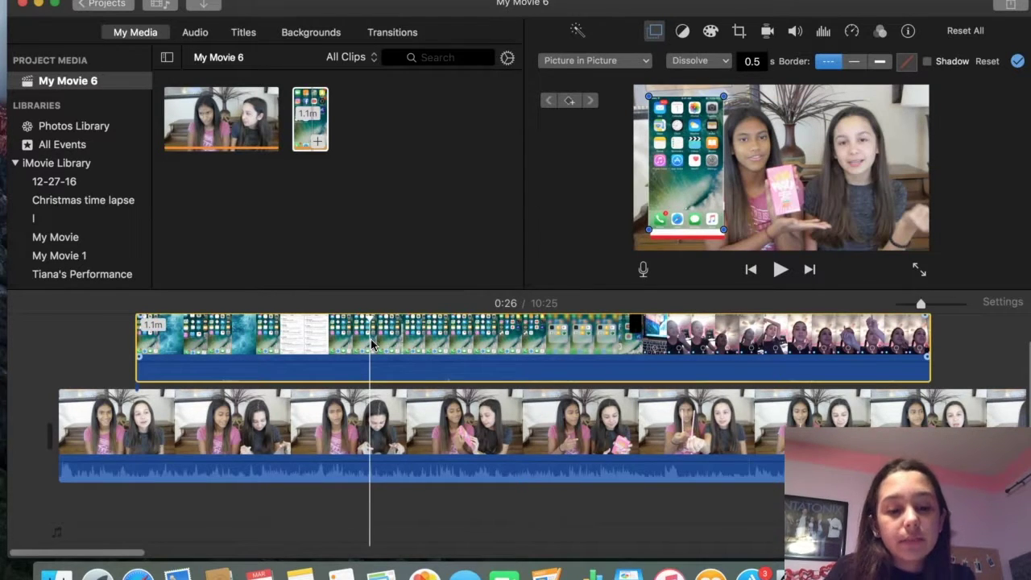
{"action": "key", "text": "super+b"}
{"action": "left_click_drag", "start_coordinate": [411, 324], "coordinate": [517, 326]}
Change the Picture in Picture transition of the first phone overlay part to Swap.
{"action": "left_click", "coordinate": [243, 346]}
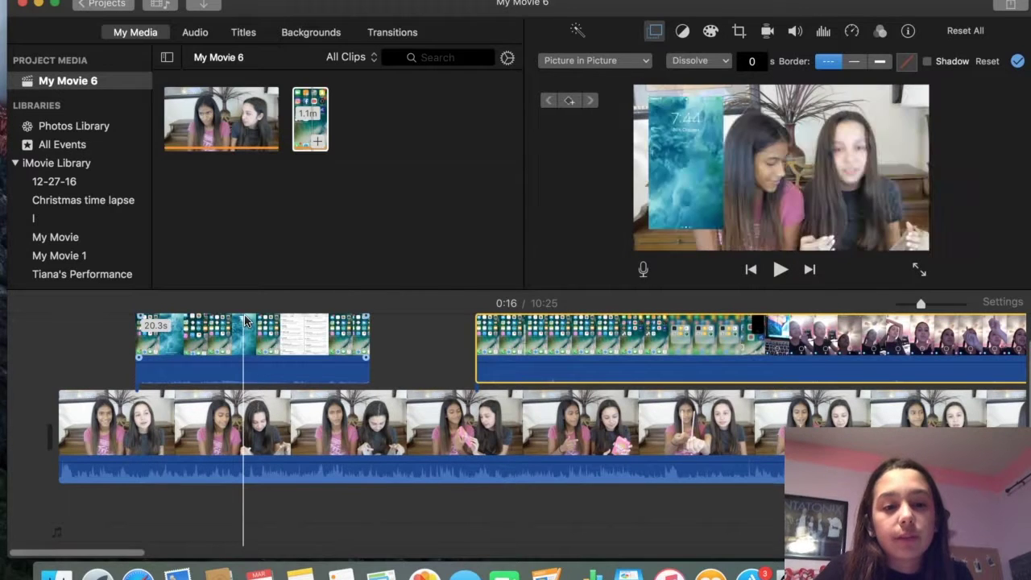
{"action": "left_click", "coordinate": [340, 347]}
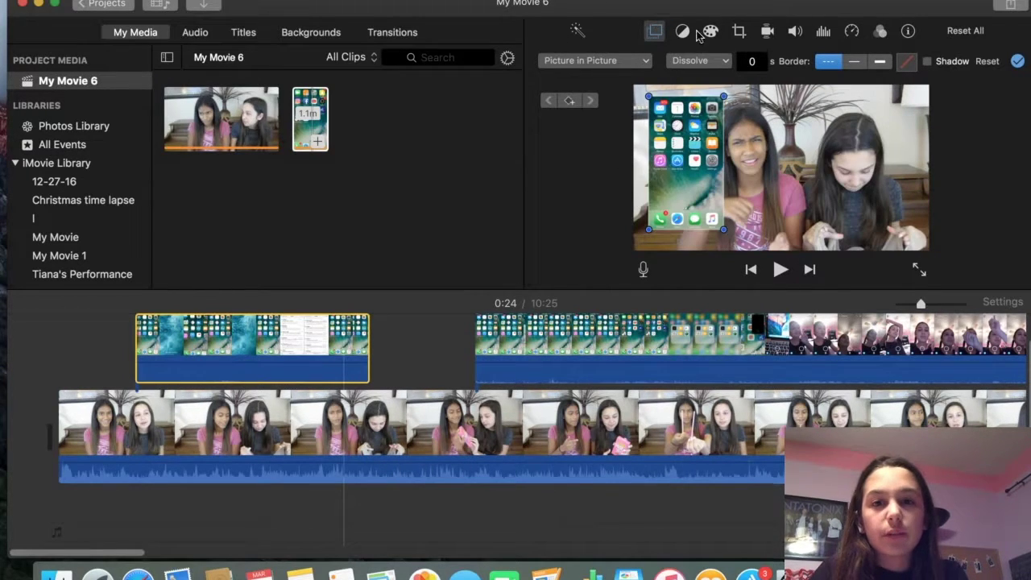
{"action": "left_click", "coordinate": [699, 60]}
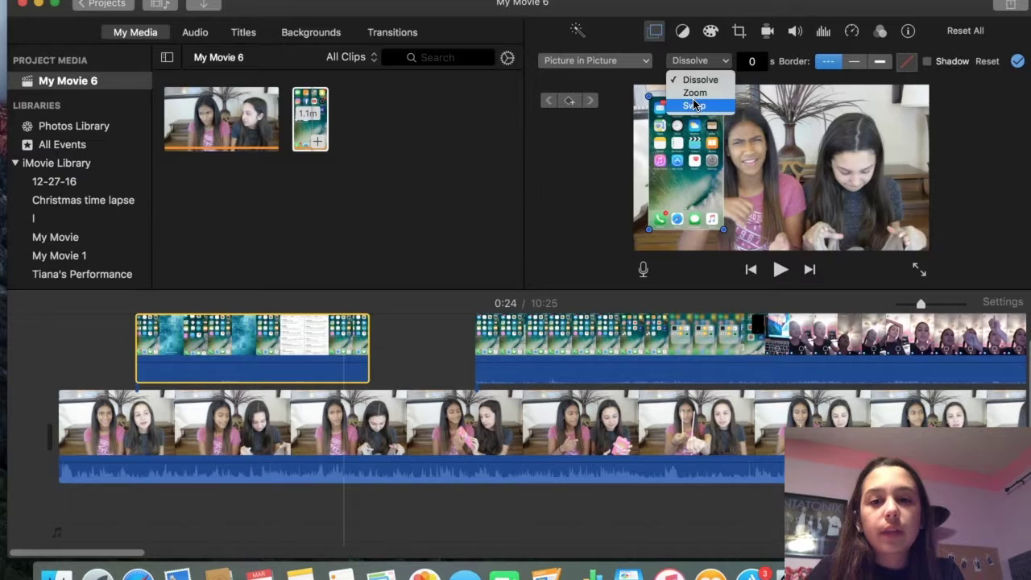
{"action": "left_click", "coordinate": [695, 105]}
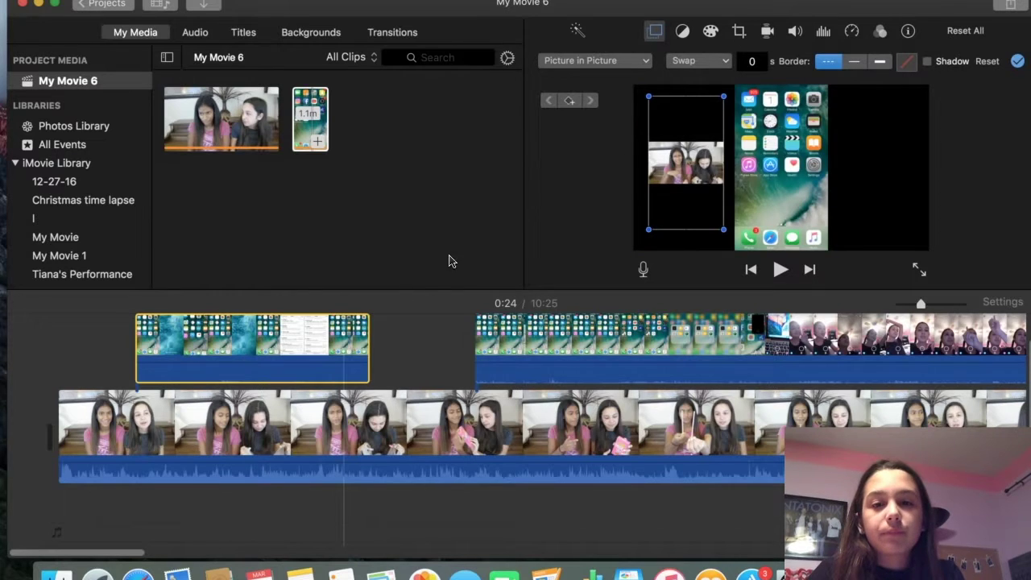
{"action": "left_click", "coordinate": [467, 322]}
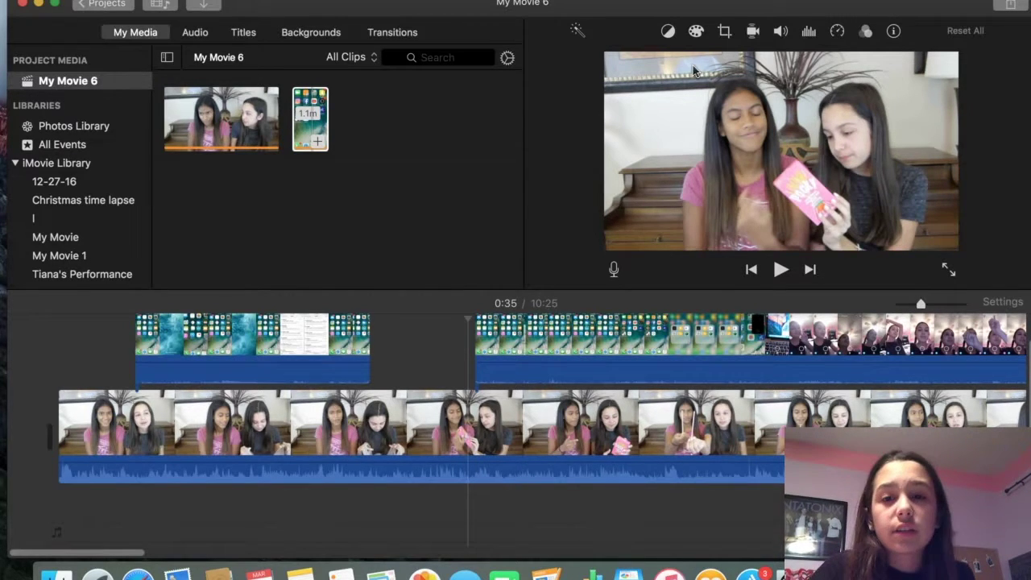
{"action": "left_click", "coordinate": [798, 0]}
{"action": "left_click", "coordinate": [751, 3]}
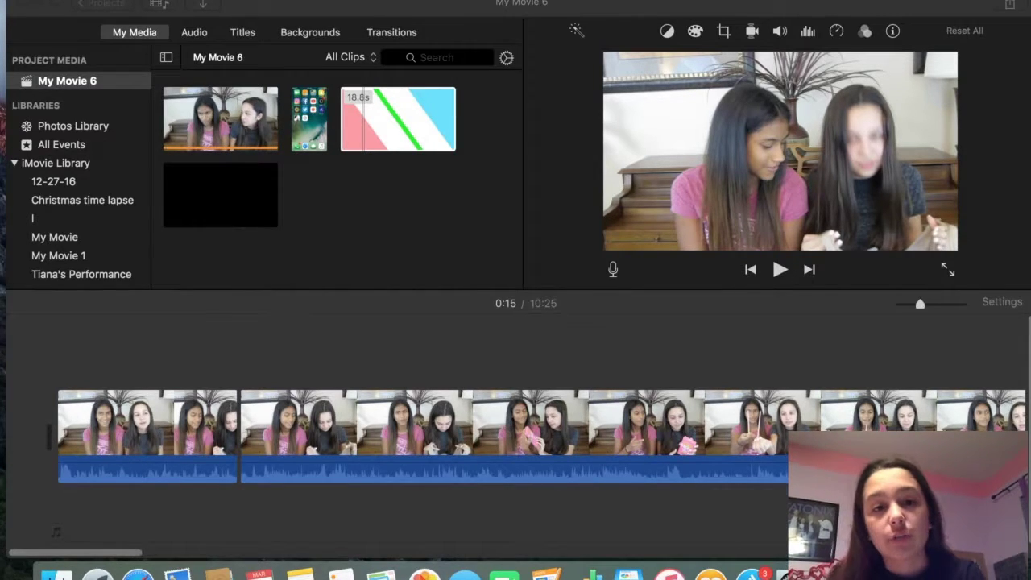
Insert the 18.8-second green-screen clip between the two main clips and cut off its part before 0:21.
{"action": "left_click", "coordinate": [349, 103]}
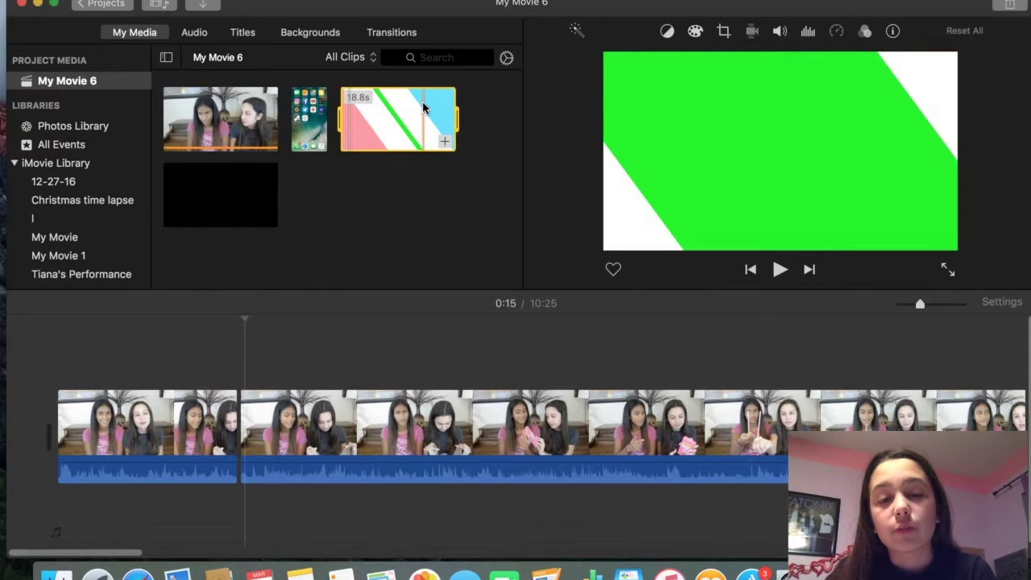
{"action": "left_click_drag", "start_coordinate": [392, 121], "coordinate": [239, 405]}
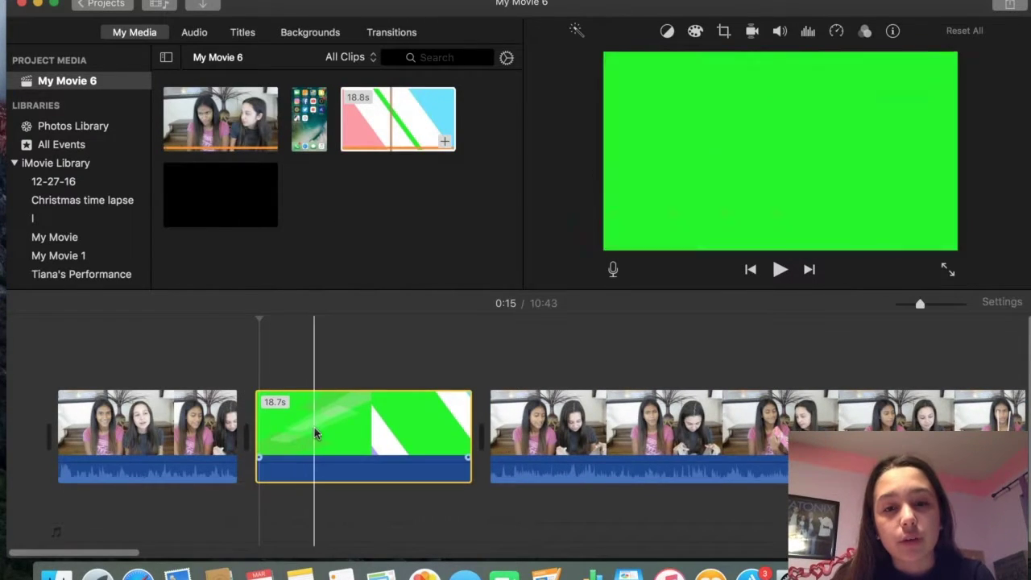
{"action": "left_click", "coordinate": [330, 426]}
{"action": "key", "text": "super+b"}
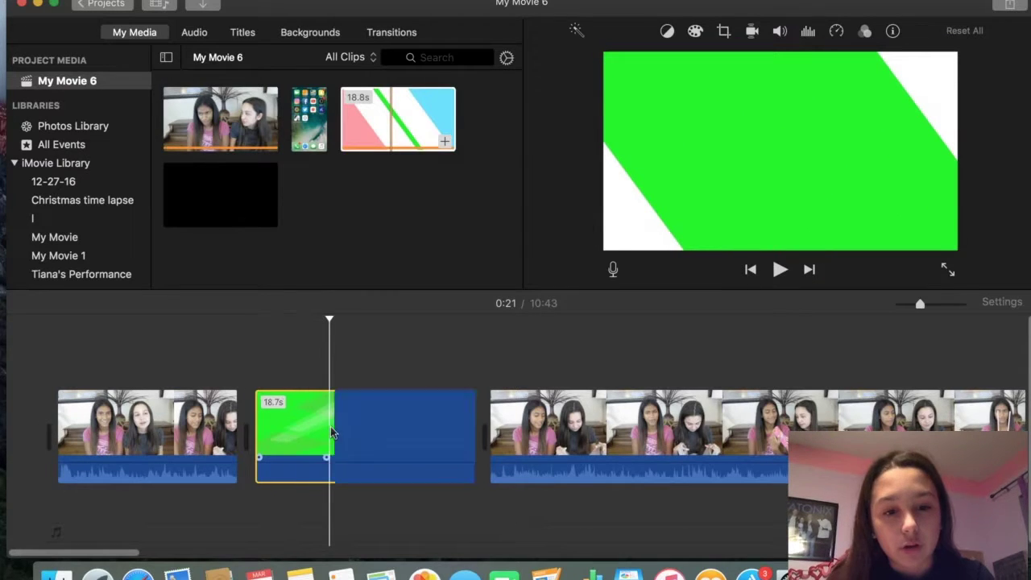
{"action": "key", "text": "Delete"}
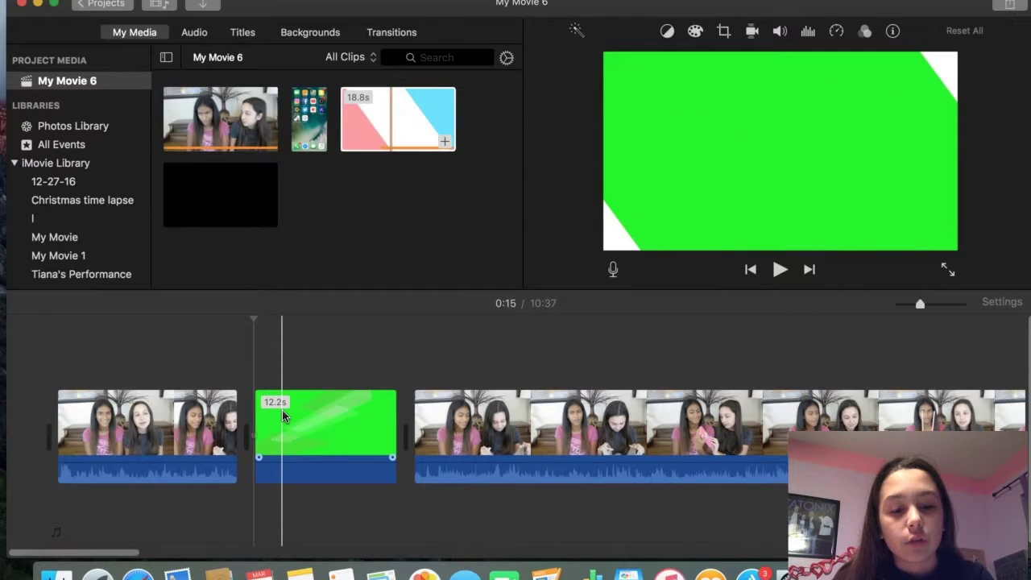
Split the green-screen clip again and delete its rear part, keeping only about the first 2.5 seconds.
{"action": "left_click", "coordinate": [284, 411]}
{"action": "key", "text": "super+b"}
{"action": "left_click", "coordinate": [361, 419]}
{"action": "key", "text": "Delete"}
Move the trimmed green-screen clip above the cut between the main clips and set its overlay mode to Green/Blue Screen.
{"action": "left_click", "coordinate": [270, 421]}
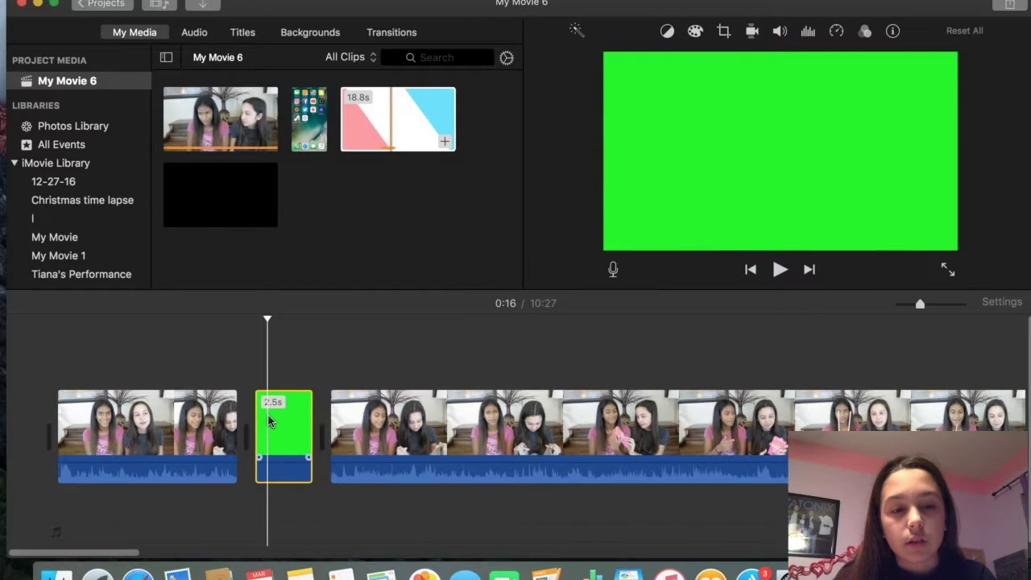
{"action": "left_click_drag", "start_coordinate": [270, 422], "coordinate": [245, 352]}
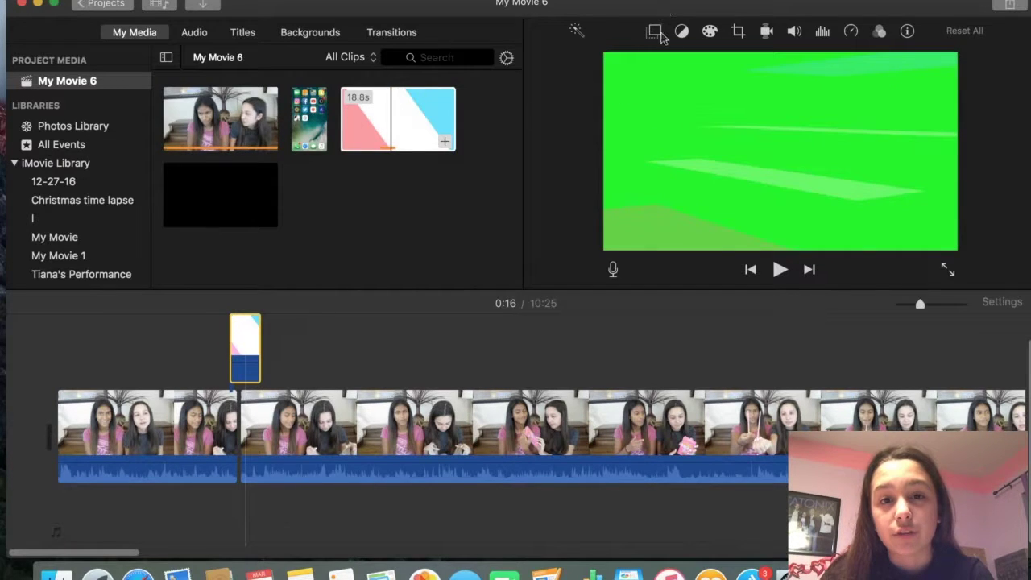
{"action": "left_click", "coordinate": [657, 34]}
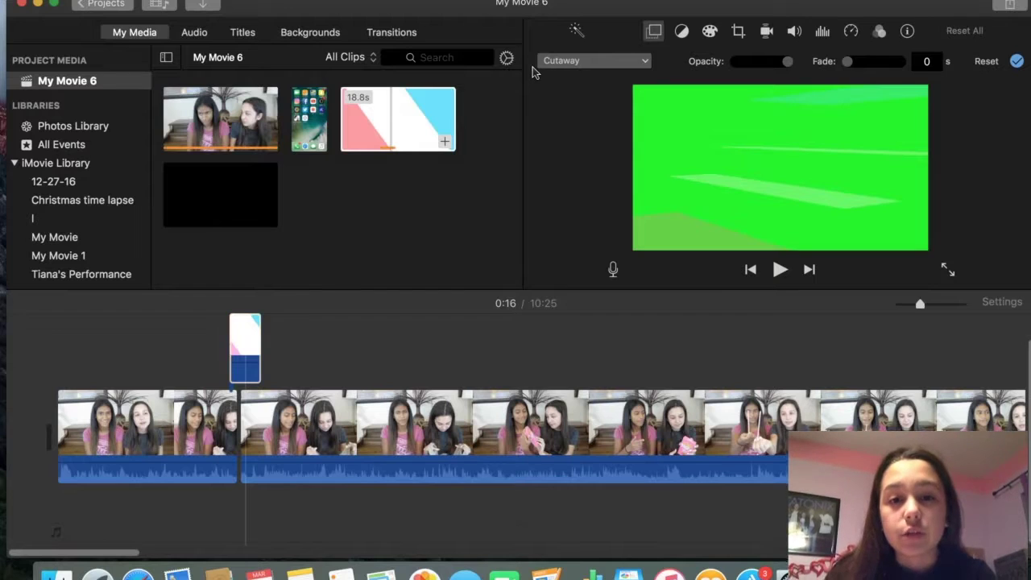
{"action": "left_click", "coordinate": [538, 63]}
{"action": "left_click", "coordinate": [548, 94]}
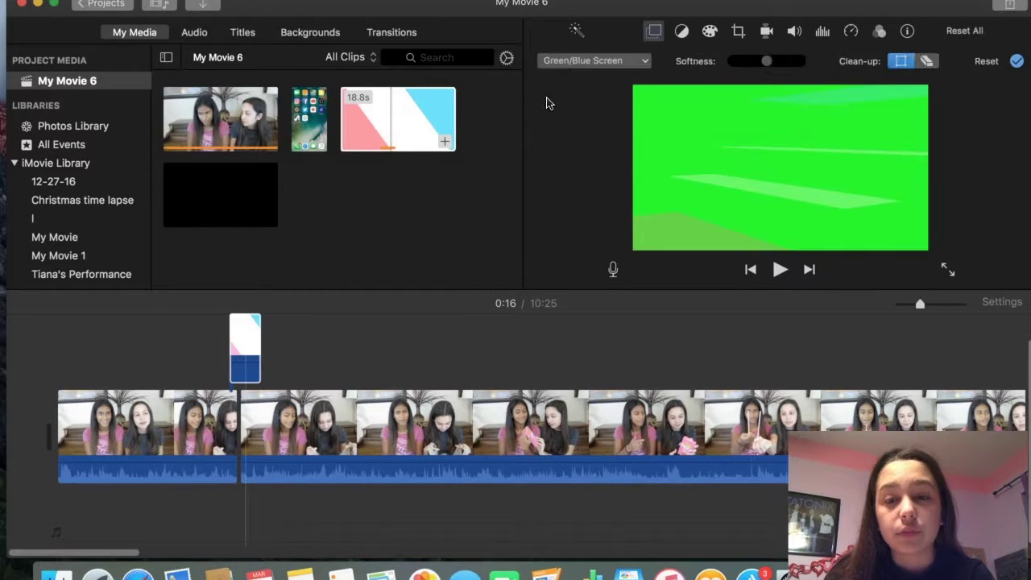
Play the timeline from 0:13 across the cut to check the green-screen transition.
{"action": "left_click", "coordinate": [245, 360]}
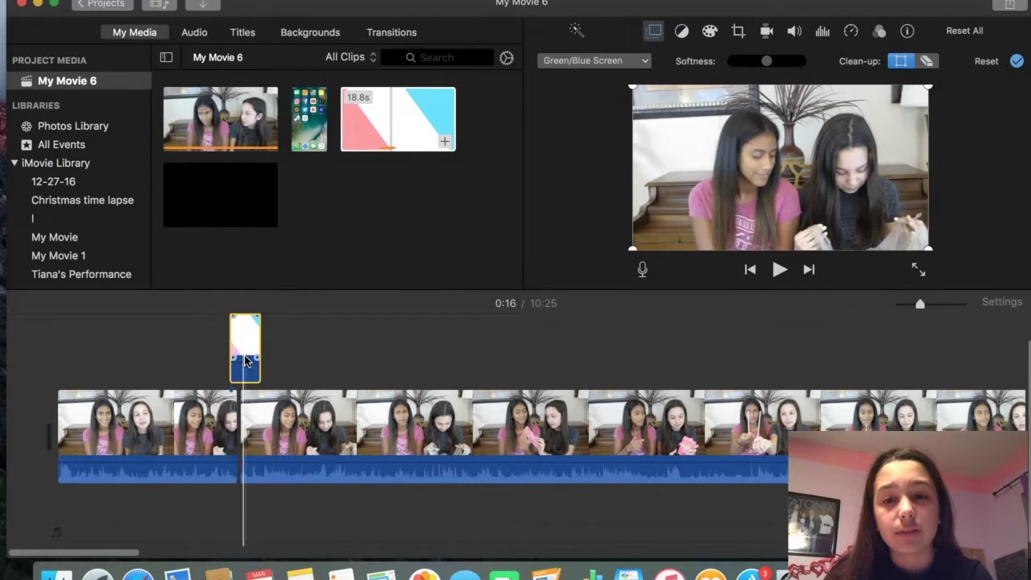
{"action": "left_click", "coordinate": [211, 403]}
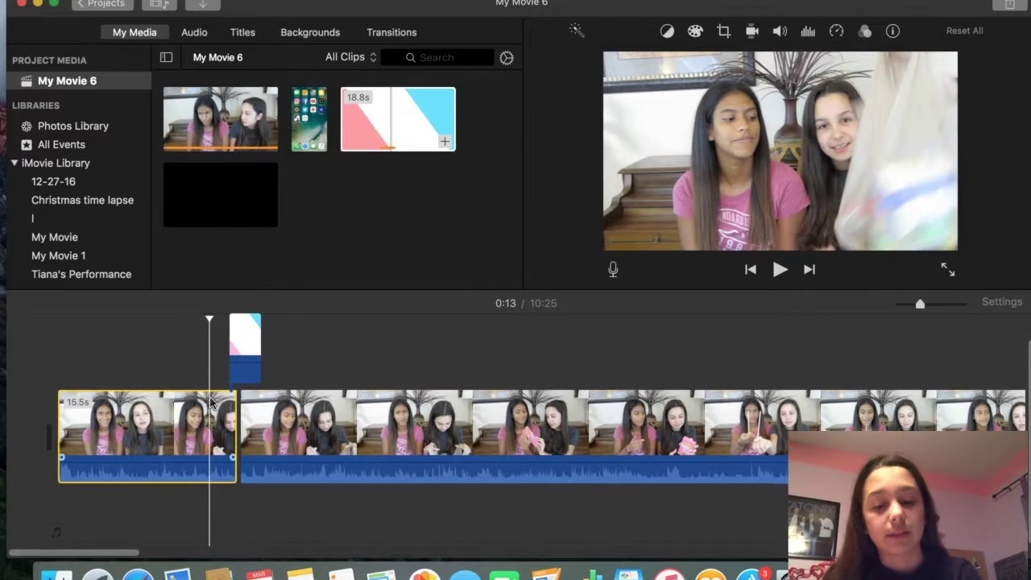
{"action": "key", "text": "space"}
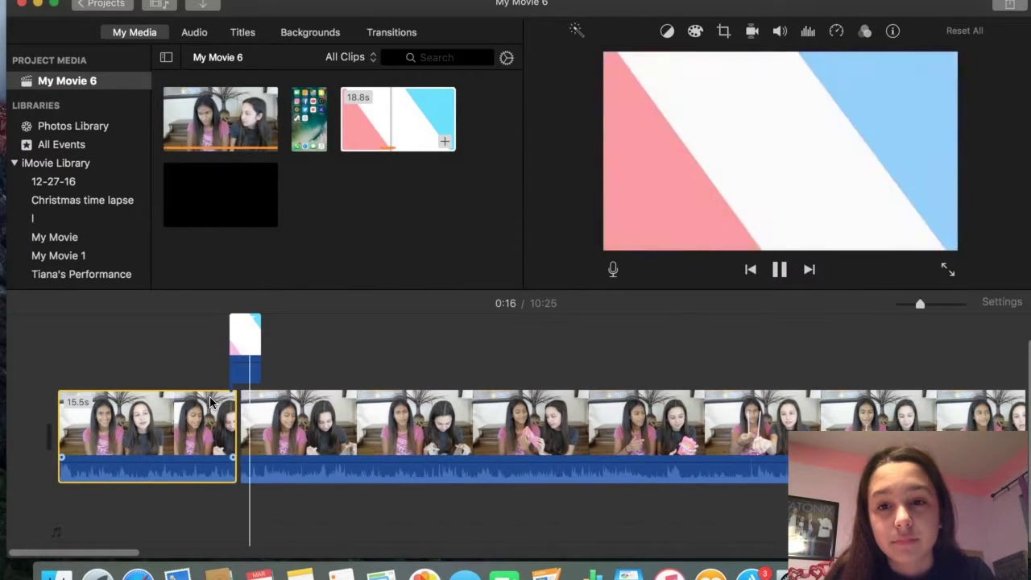
{"action": "key", "text": "space"}
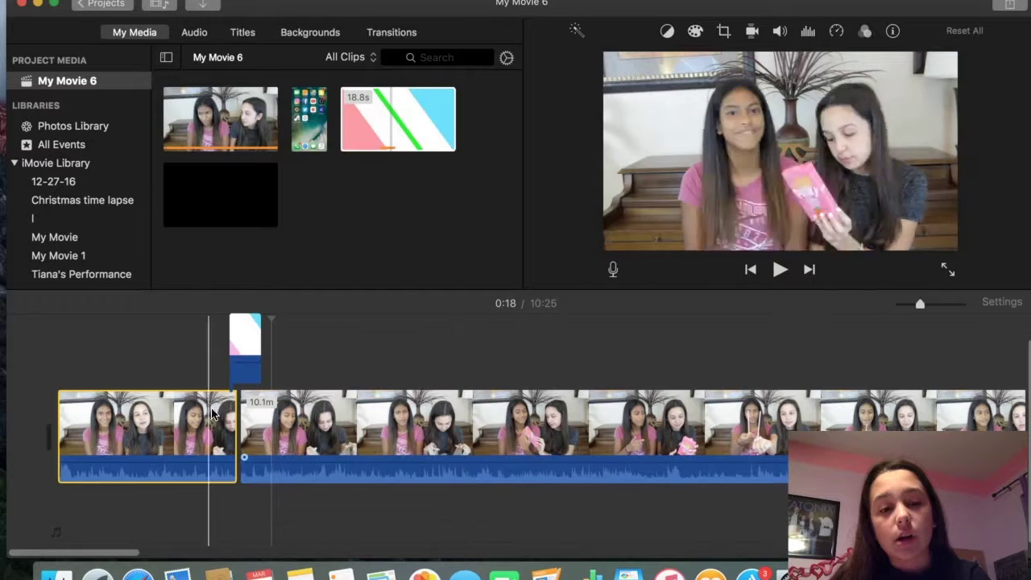
Move the green-screen overlay further along the timeline and split the main clip at about 0:35.
{"action": "left_click_drag", "start_coordinate": [243, 340], "coordinate": [490, 351]}
{"action": "left_click", "coordinate": [468, 418]}
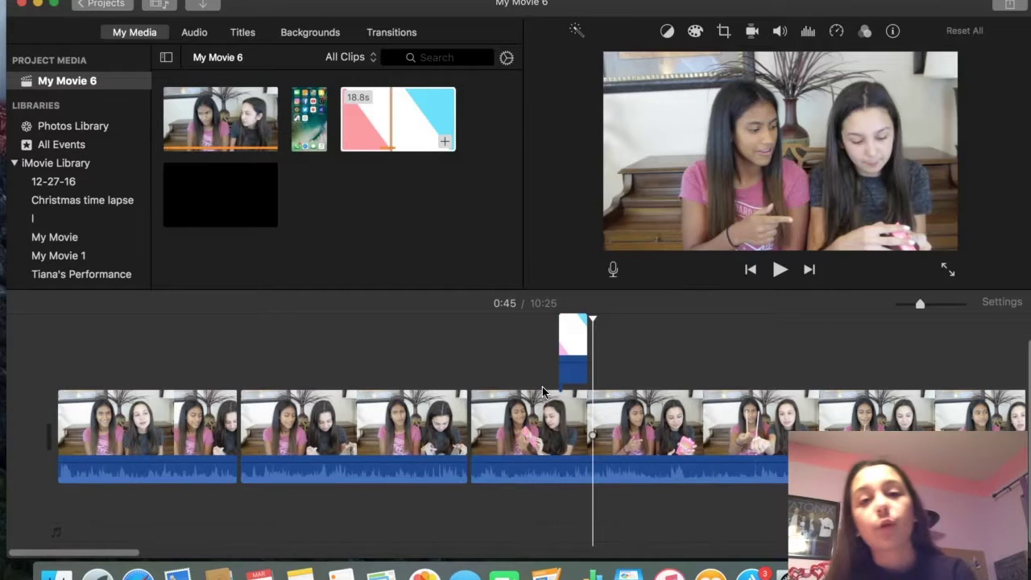